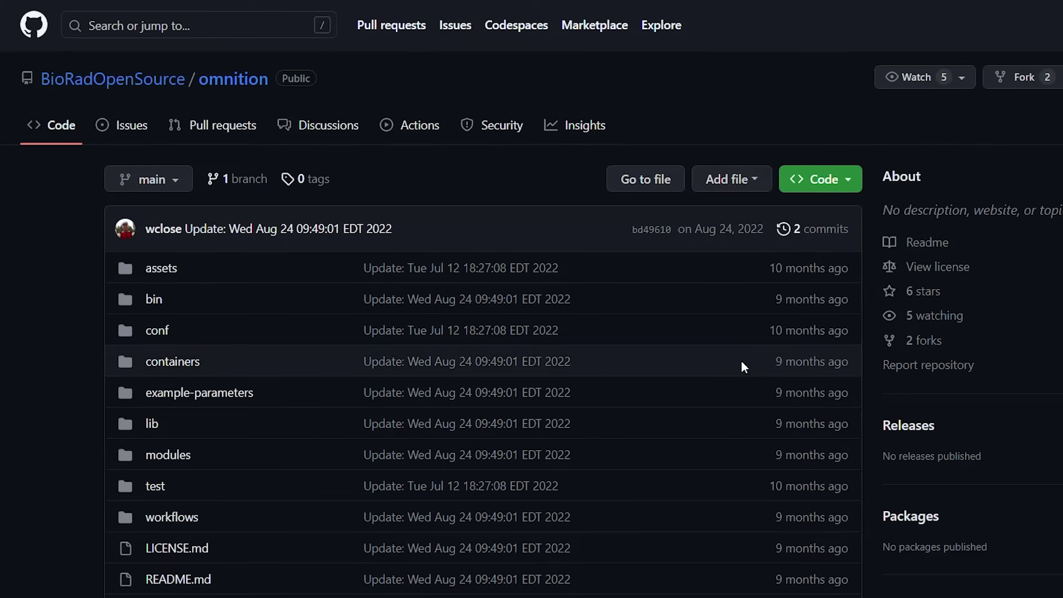
Scroll the omnition README down to its Dependencies section with the Nextflow and Docker/Singularity versions
{"action": "scroll", "coordinate": [742, 361], "scroll_direction": "down", "scroll_amount": 9}
{"action": "scroll", "coordinate": [743, 361], "scroll_direction": "down", "scroll_amount": 2}
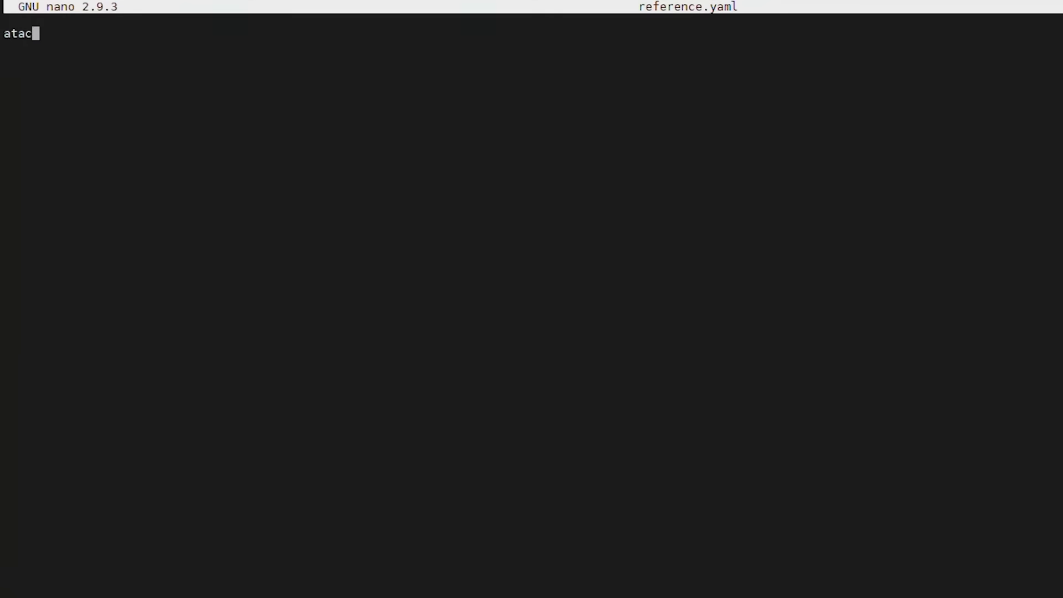
Add workflow: "reference", a reference: section and directory "/home/ubuntu/Omnition_demo/references/" to reference.yaml
{"action": "key", "text": "Return"}
{"action": "type", "text": "workflow: \"reference\""}
{"action": "key", "text": "Return"}
{"action": "type", "text": "reference:"}
{"action": "key", "text": "Return"}
{"action": "type", "text": "directory: \"/home/ubuntu/Omni"}
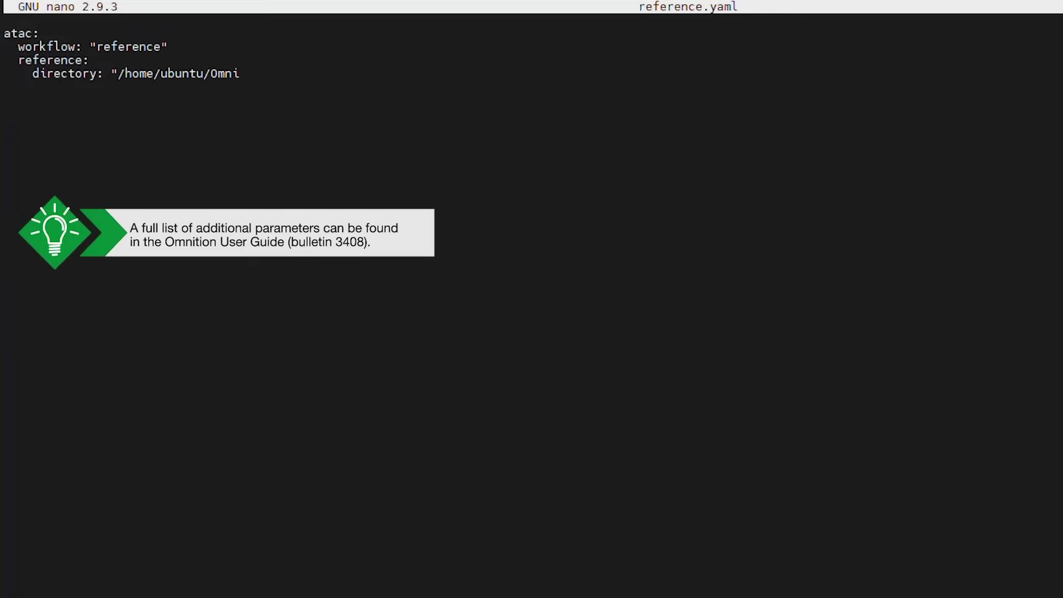
{"action": "type", "text": "tion_demo/references/\""}
{"action": "key", "text": "Return"}
Add the fasta path human.fa.gz and gtf path human.gtf.gz under the references directory, fixing typos
{"action": "type", "text": "fasta: \"/home/ub"}
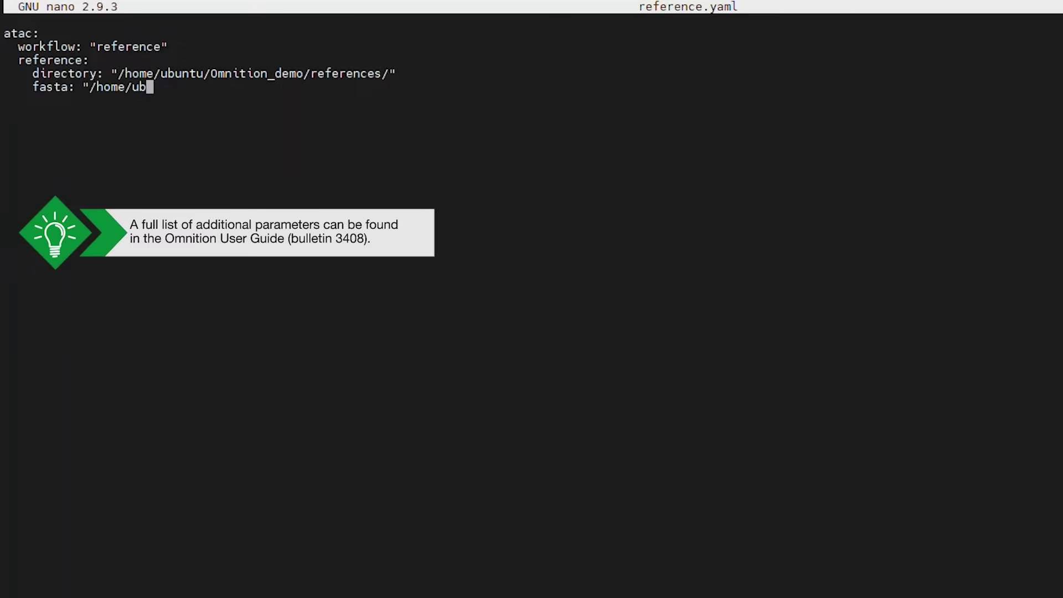
{"action": "type", "text": "untu/Omnition_demo/references/human.fa.gtz\""}
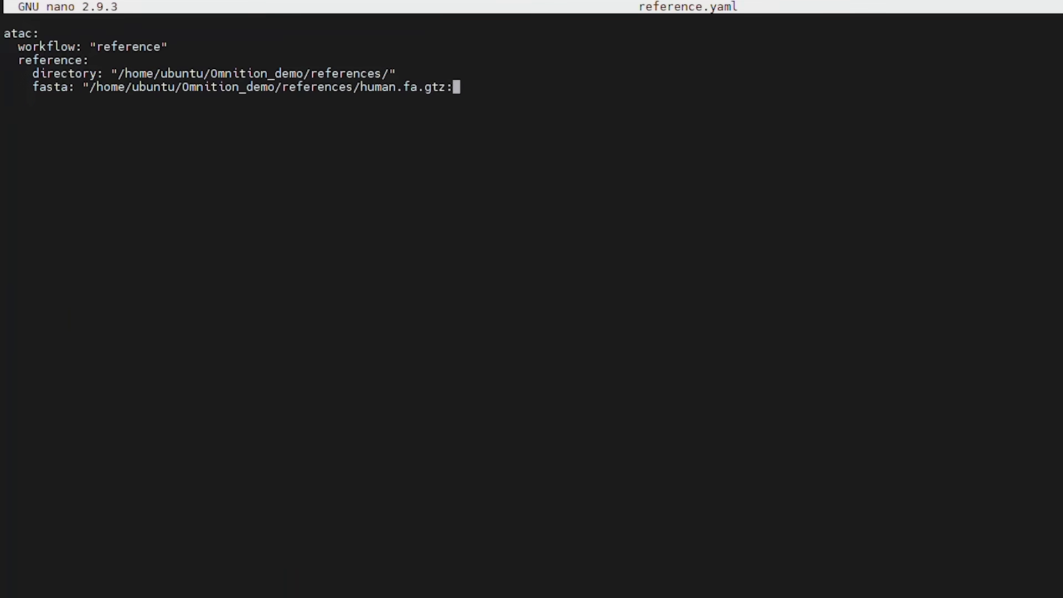
{"action": "key", "text": "Return"}
{"action": "key", "text": "Left"}
{"action": "key", "text": "Left"}
{"action": "key", "text": "Left"}
{"action": "key", "text": "BackSpace"}
{"action": "key", "text": "Down"}
{"action": "type", "text": "gtf: \""}
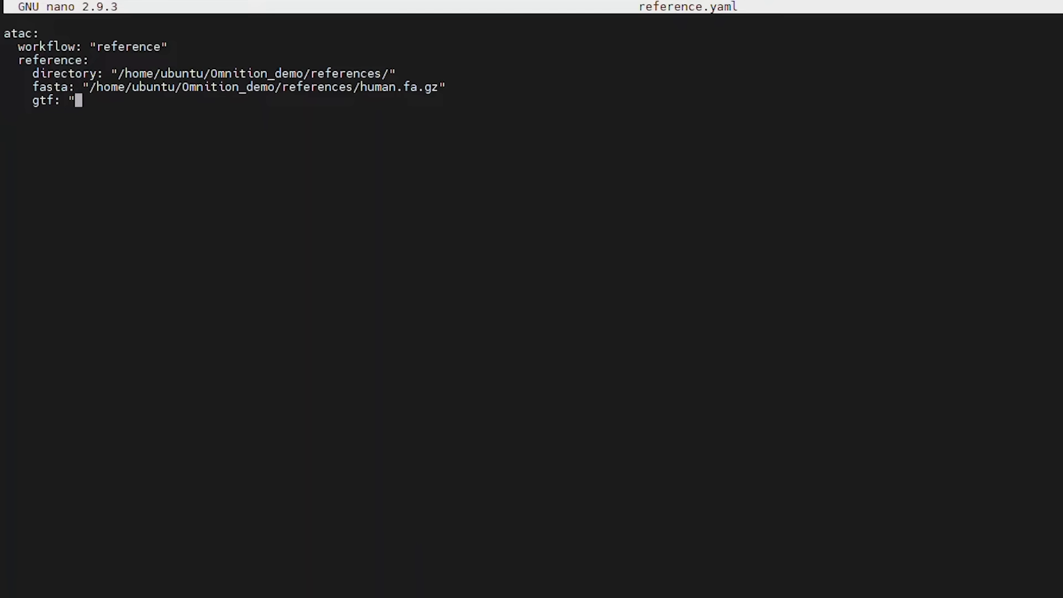
{"action": "type", "text": "/home/ubuntu/Omnition_demo/references/human.gtf.gz:"}
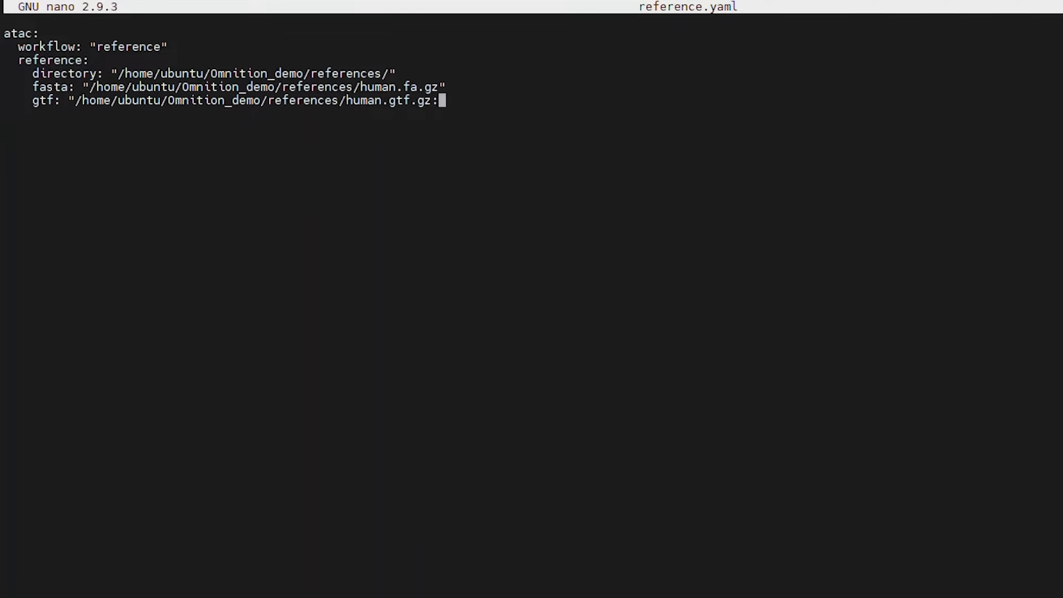
{"action": "key", "text": "BackSpace"}
{"action": "type", "text": "\""}
Save reference.yaml and exit nano
{"action": "key", "text": "ctrl+x"}
{"action": "key", "text": "y"}
{"action": "key", "text": "Return"}
Run nextflow run BioRadOpenSource/omnition with -params-file reference.yaml and -profile standard
{"action": "type", "text": "nextflow"}
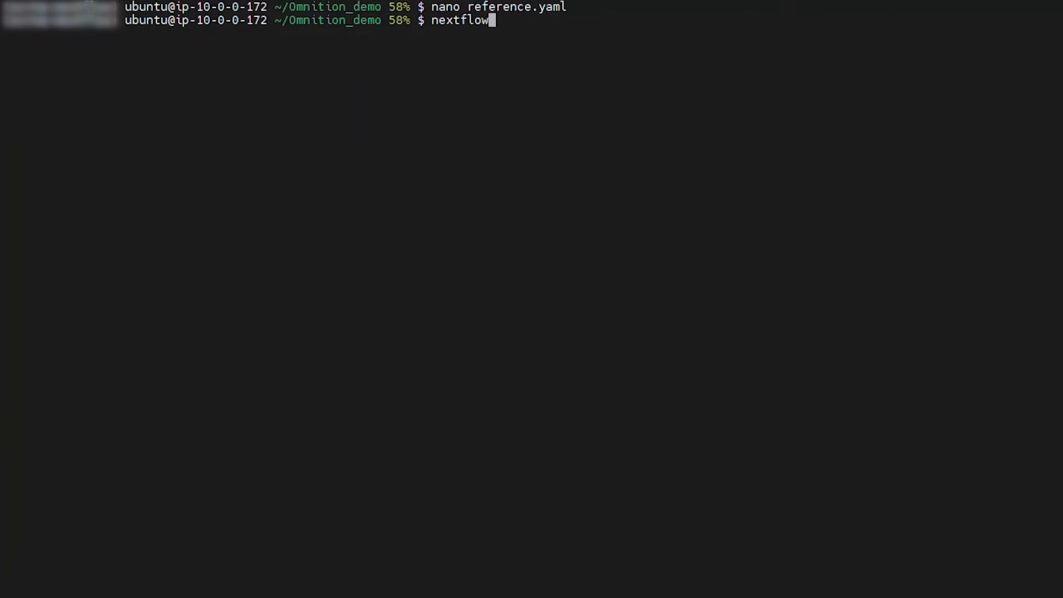
{"action": "type", "text": " run BioRadOp"}
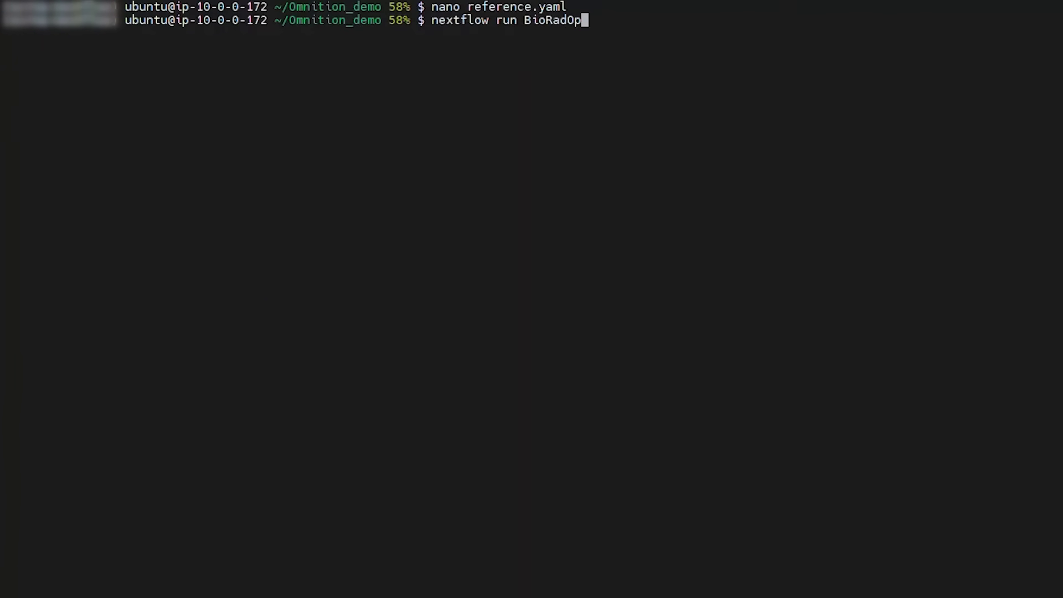
{"action": "type", "text": "enSource/omnition -param"}
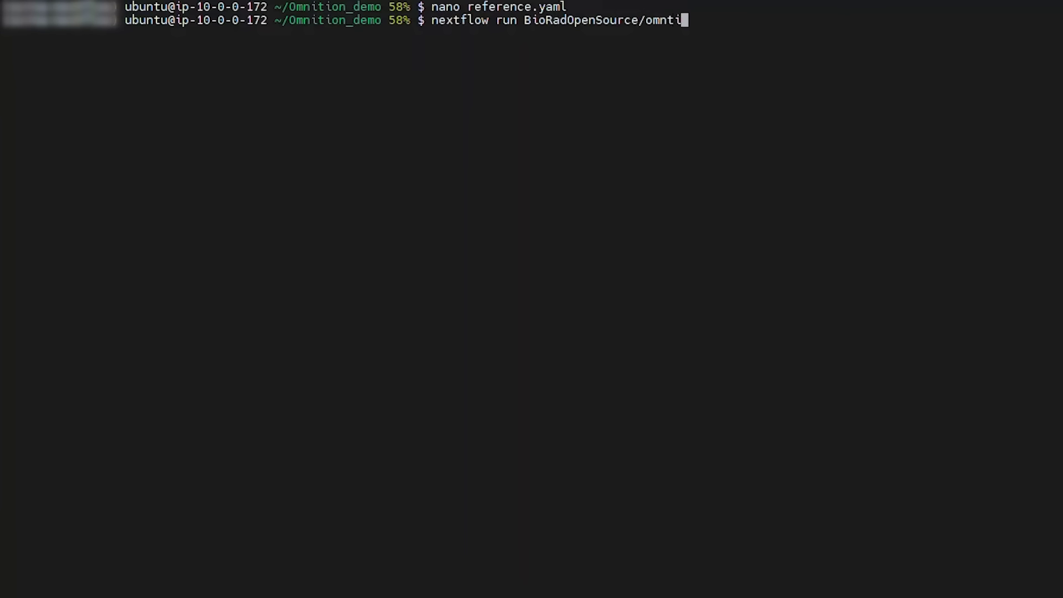
{"action": "type", "text": "s-fi"}
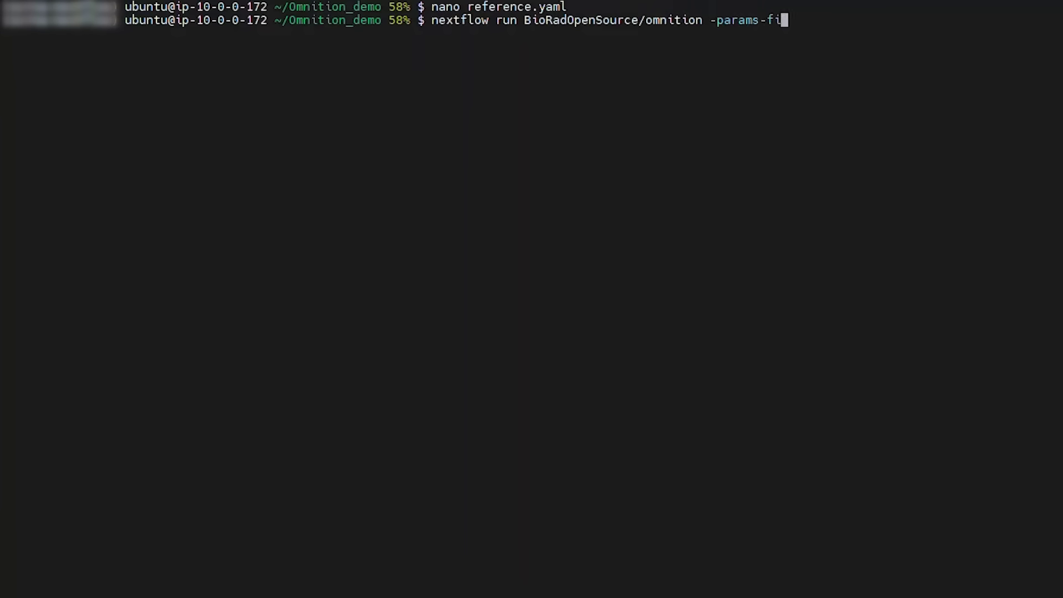
{"action": "type", "text": "le reference.yaml"}
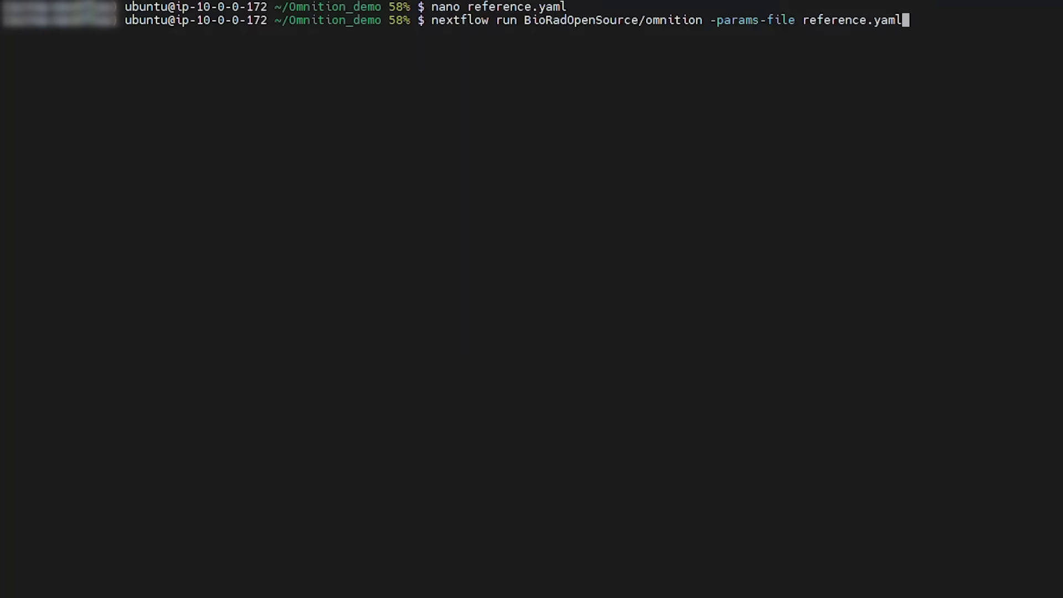
{"action": "type", "text": " -profile standard"}
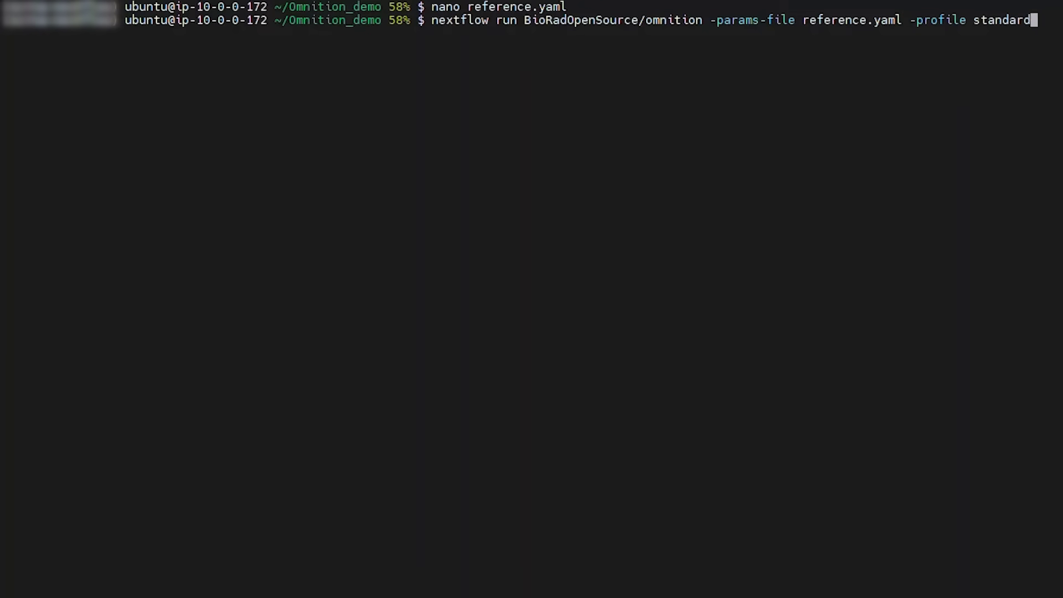
{"action": "key", "text": "Return"}
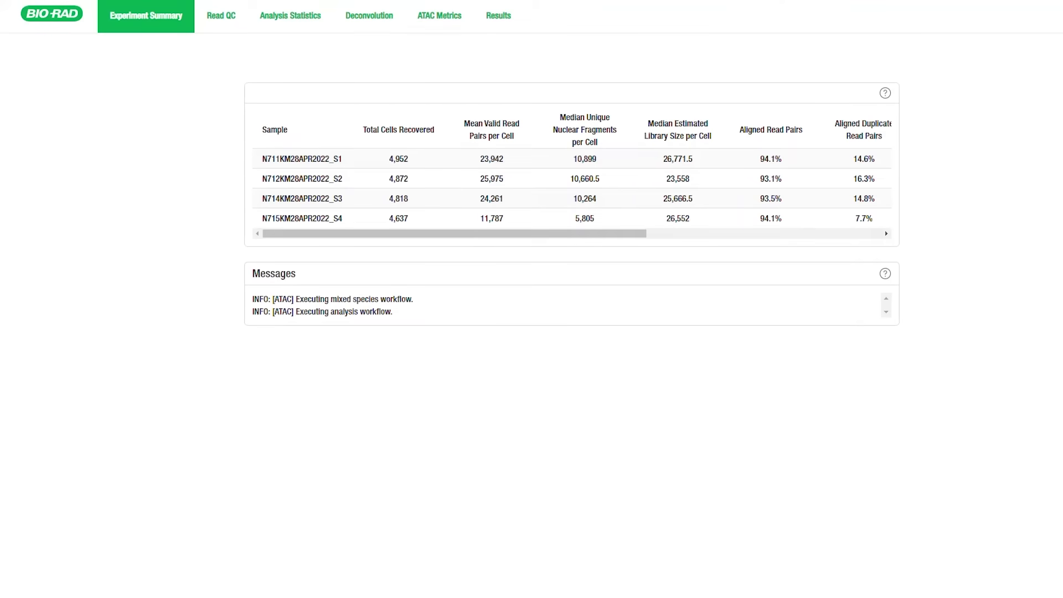
On Read QC, expand the N711KM28APR2022_S1_R1_001 Sequence Trace row into base-percentage lines
{"action": "left_click", "coordinate": [222, 20]}
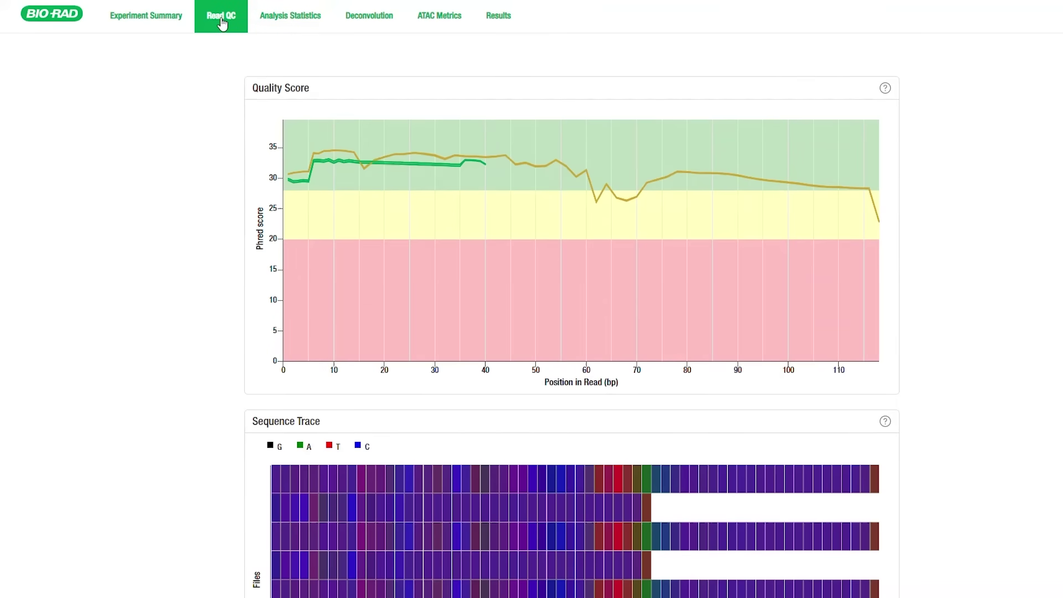
{"action": "scroll", "coordinate": [190, 174], "scroll_direction": "down", "scroll_amount": 3}
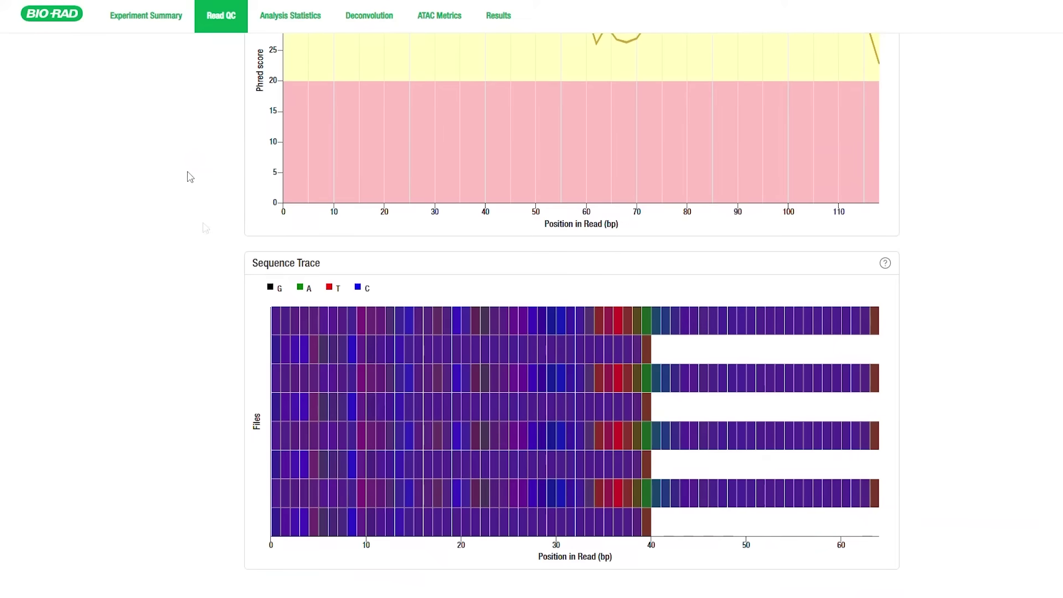
{"action": "left_click", "coordinate": [343, 321]}
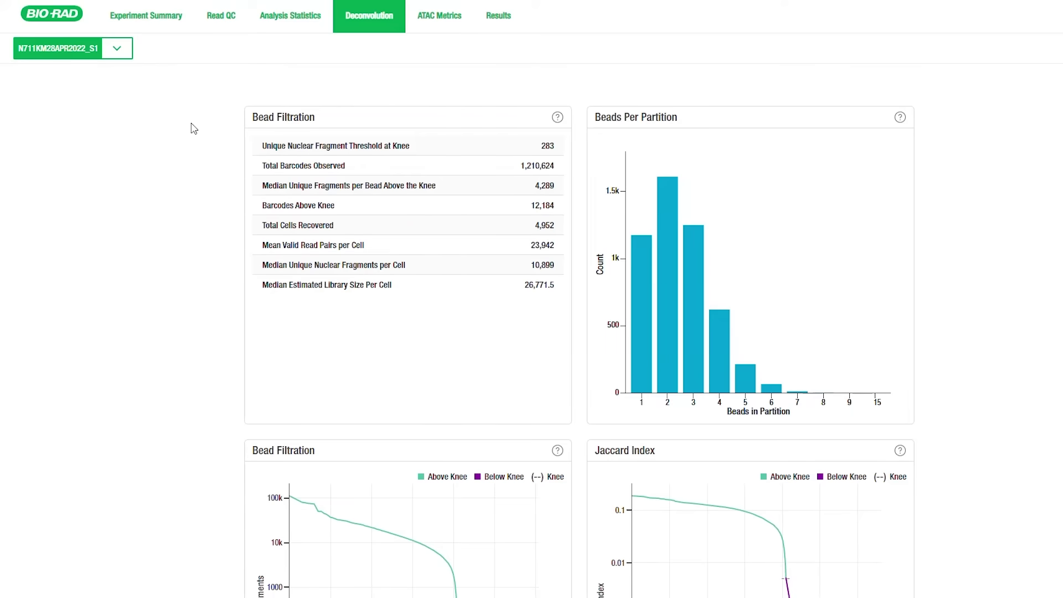
Scroll through the Deconvolution page's bead filtration plots
{"action": "scroll", "coordinate": [193, 129], "scroll_direction": "down", "scroll_amount": 3}
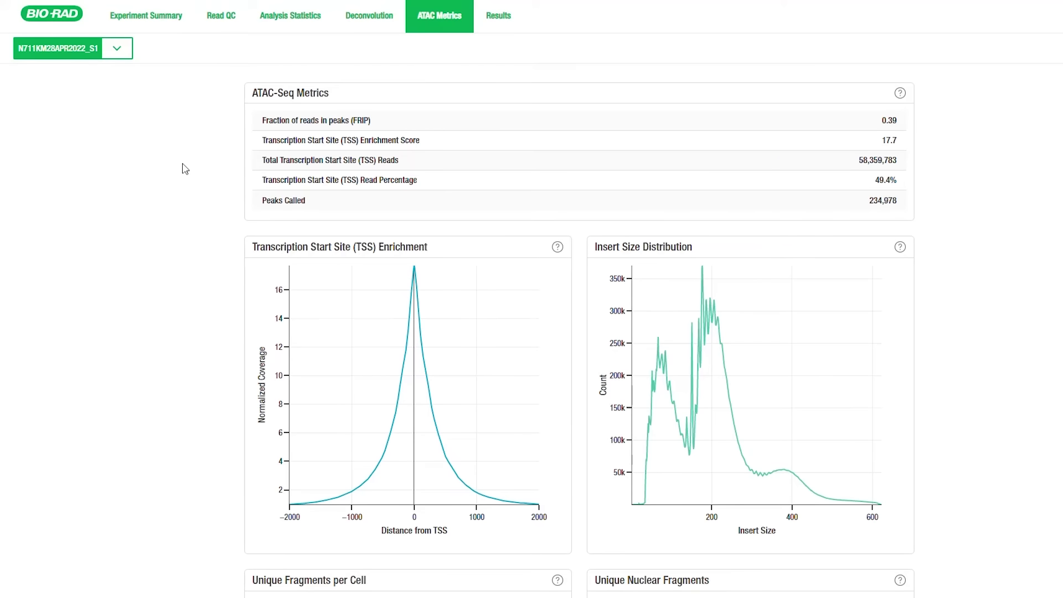
Scroll down through the ATAC Metrics charts
{"action": "scroll", "coordinate": [185, 169], "scroll_direction": "down", "scroll_amount": 10}
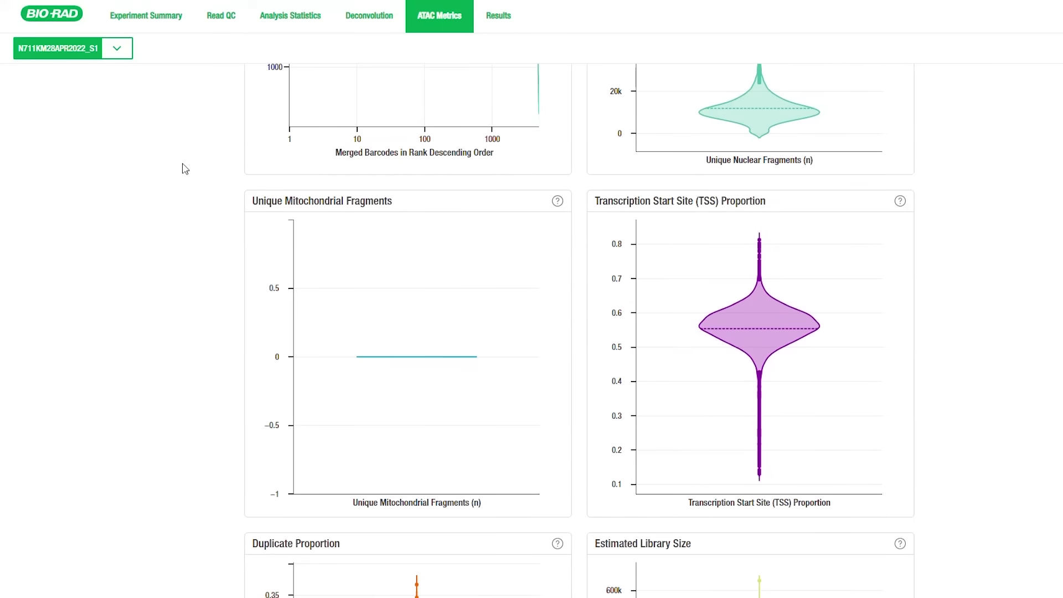
{"action": "scroll", "coordinate": [185, 168], "scroll_direction": "down", "scroll_amount": 4}
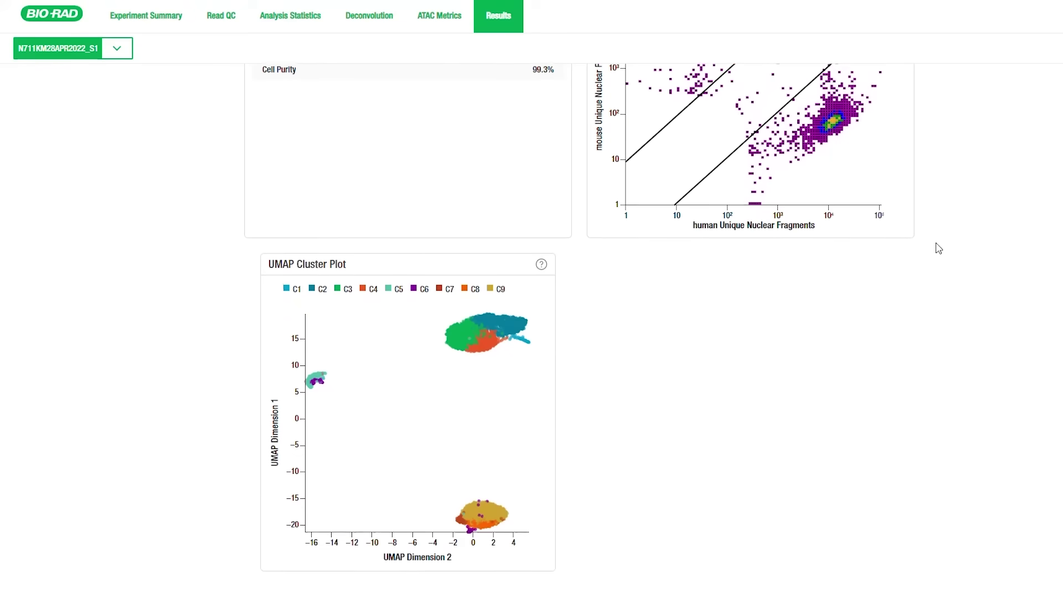
Scroll back up the Results page to the Crosstalk Density plot
{"action": "scroll", "coordinate": [938, 248], "scroll_direction": "up", "scroll_amount": 2}
{"action": "scroll", "coordinate": [939, 248], "scroll_direction": "up", "scroll_amount": 3}
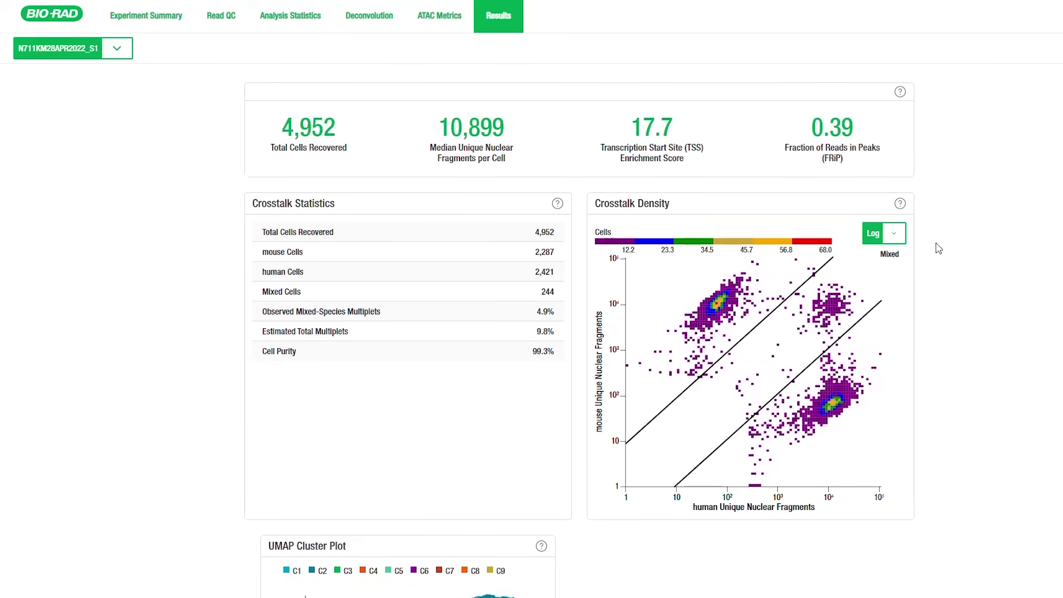